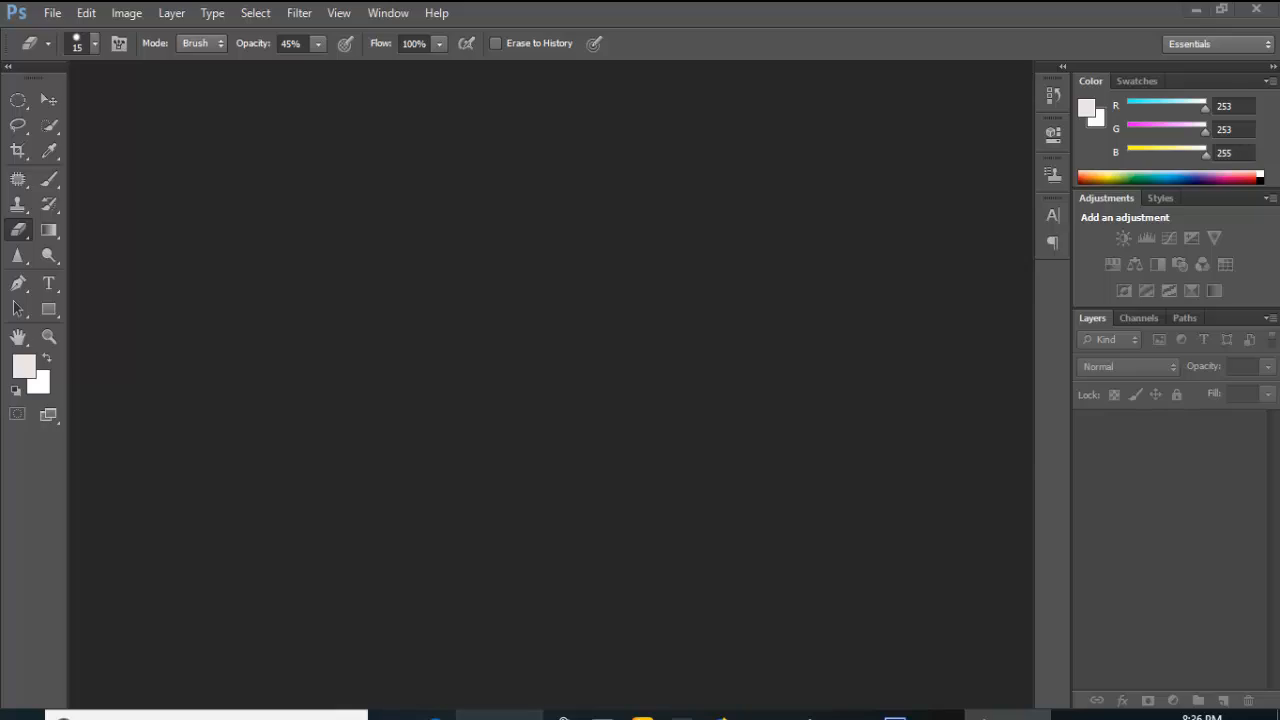
# Step: Open the tattooed man photo 72db11b2d81be47f49b9797ddd5a5957.jpg from the Downloads folder and duplicate its Background layer
pyautogui.click(500, 715)
pyautogui.scroll(3, 905, 434)
pyautogui.scroll(10, 905, 434)
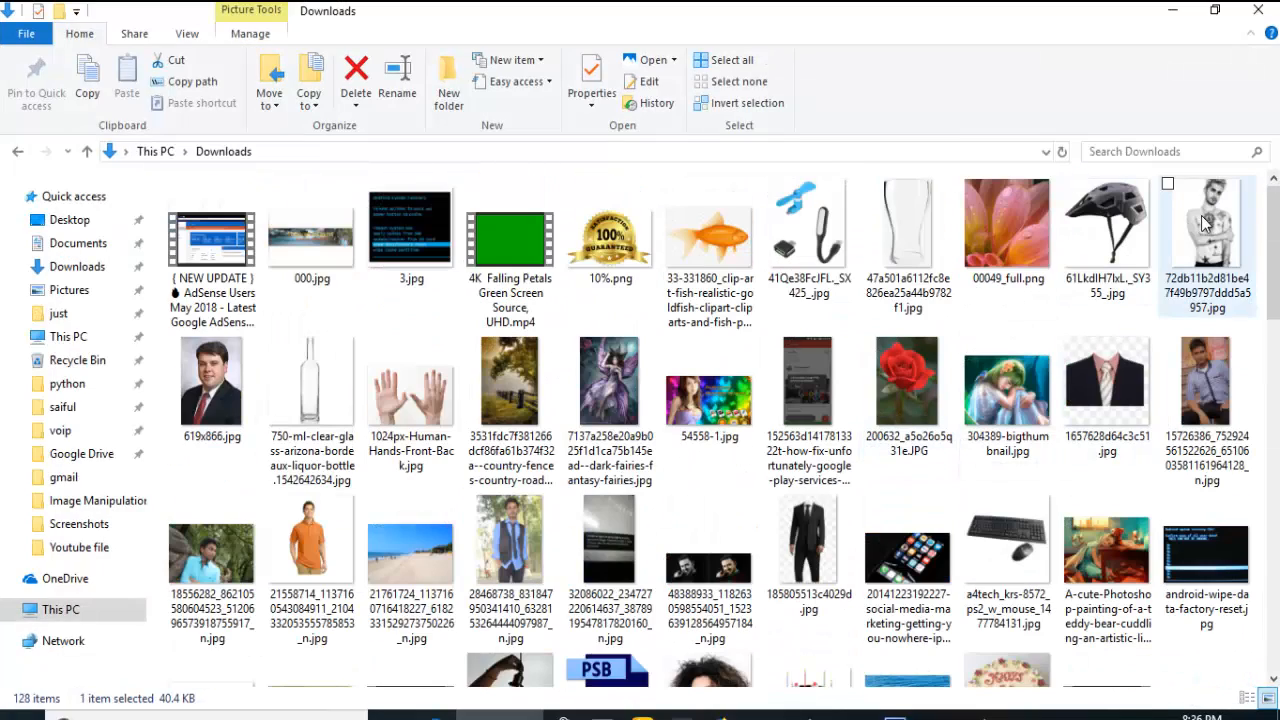
pyautogui.moveTo(1205, 225); pyautogui.dragTo(570, 340)
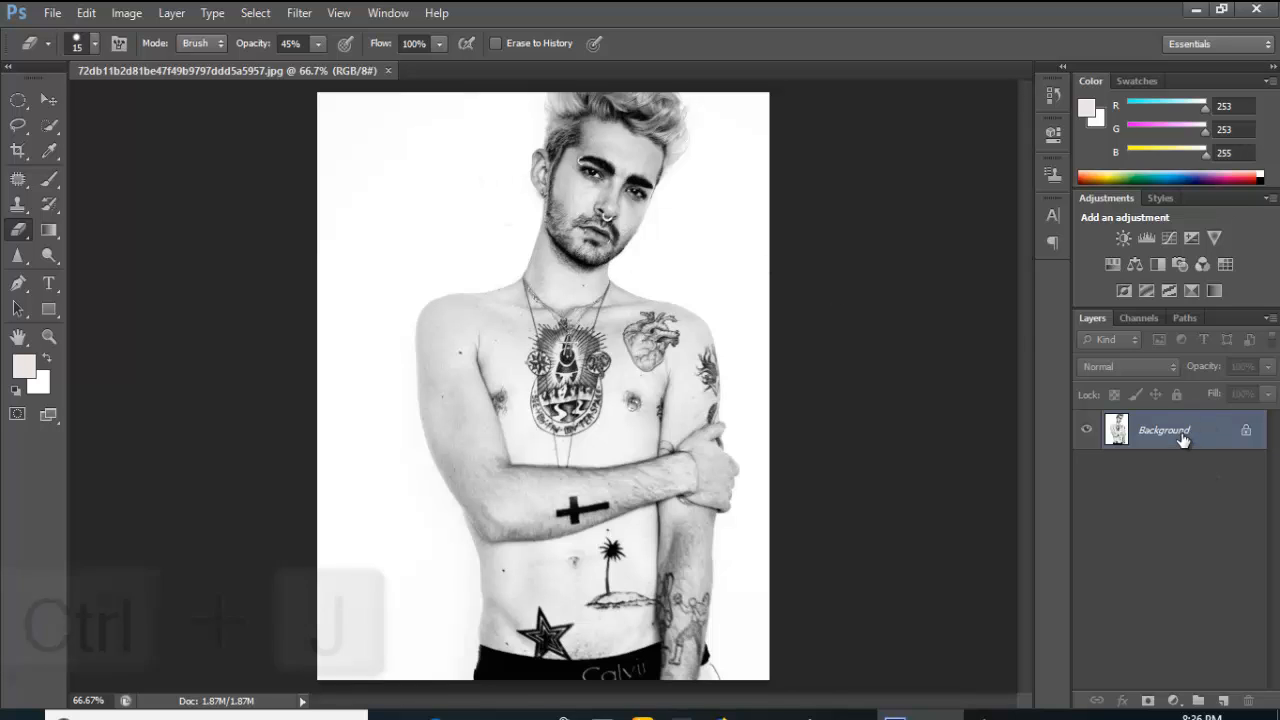
pyautogui.hotkey('ctrl', 'j')
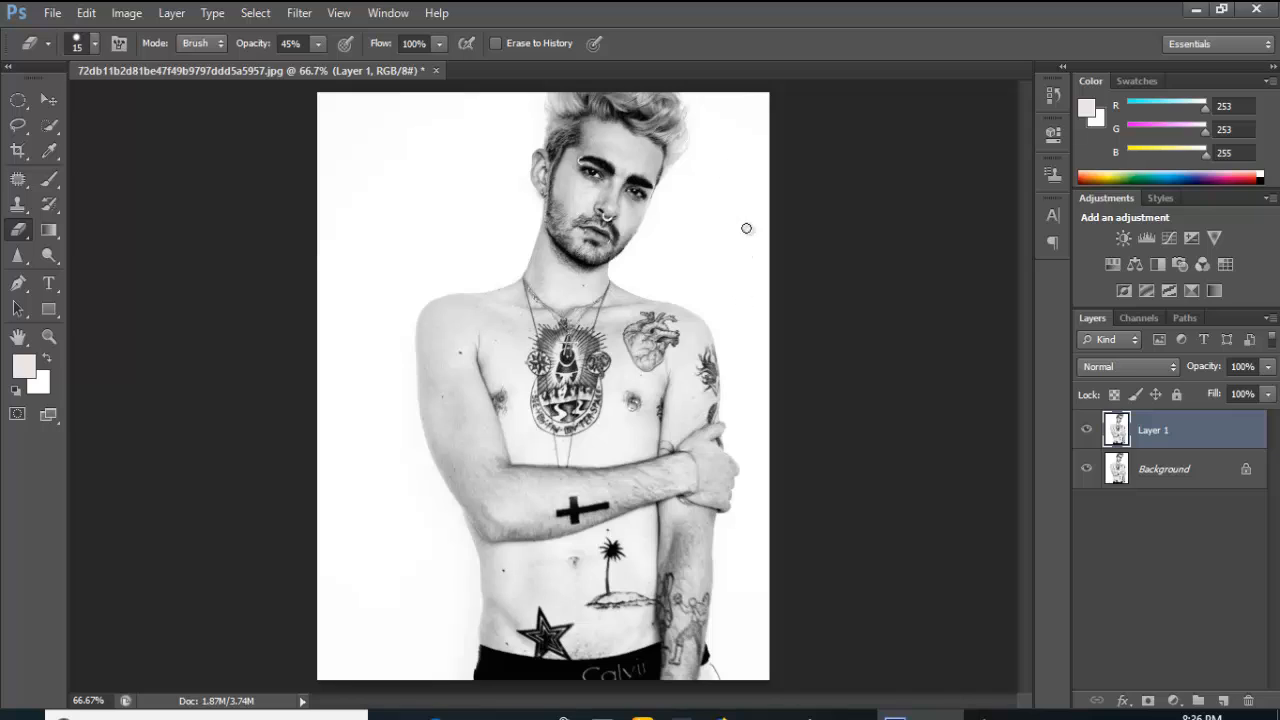
# Step: Erase the white backdrop on both sides of the man in Layer 1 with the Magic Eraser and hide the Background layer
pyautogui.click(20, 231)
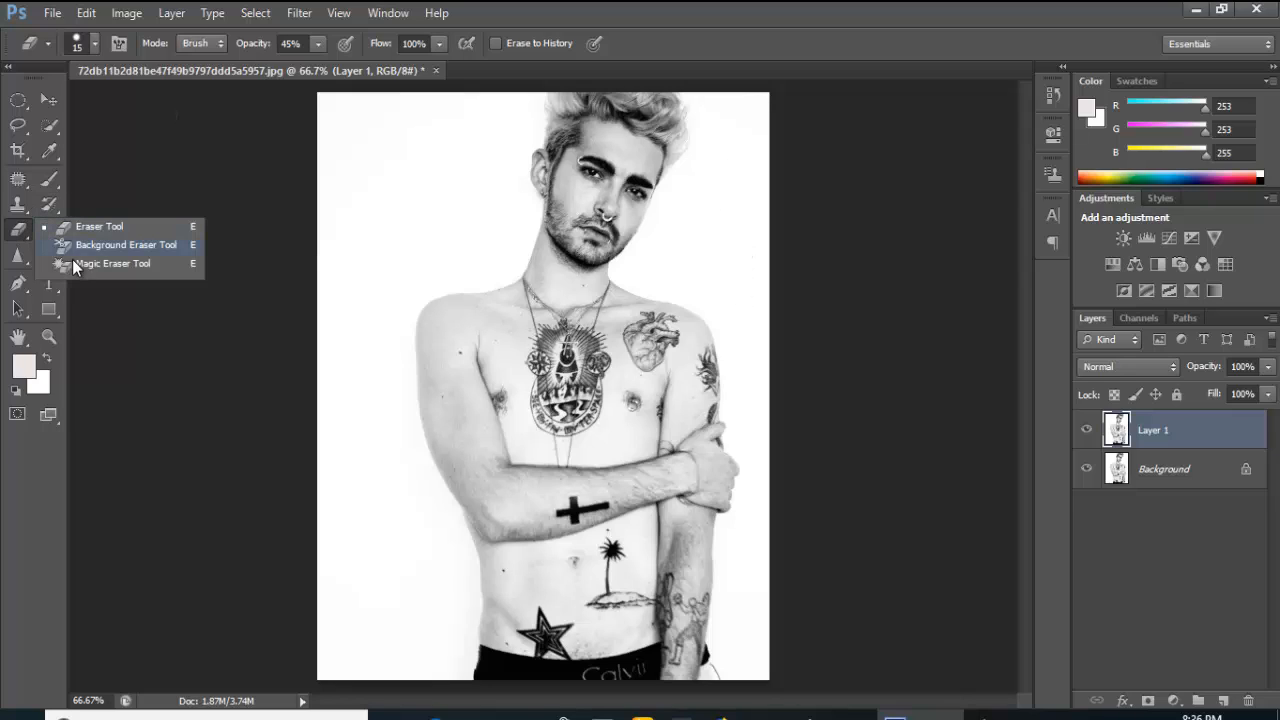
pyautogui.click(100, 263)
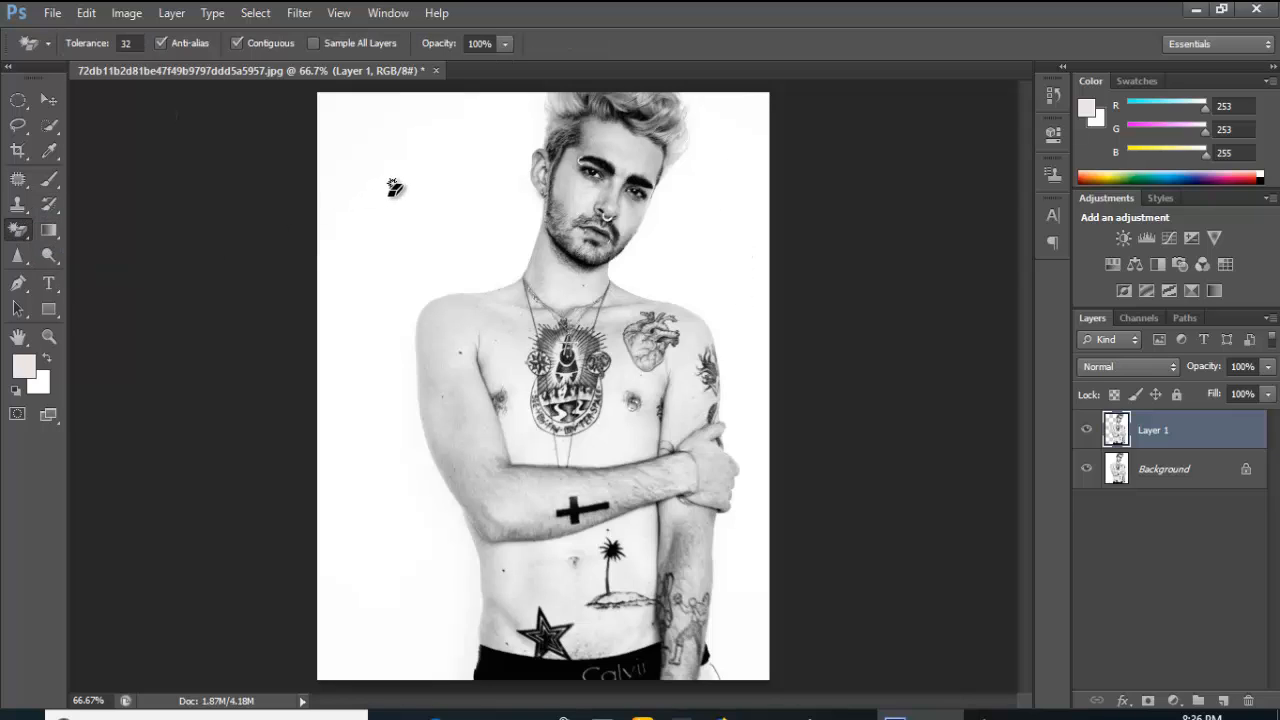
pyautogui.click(1087, 469)
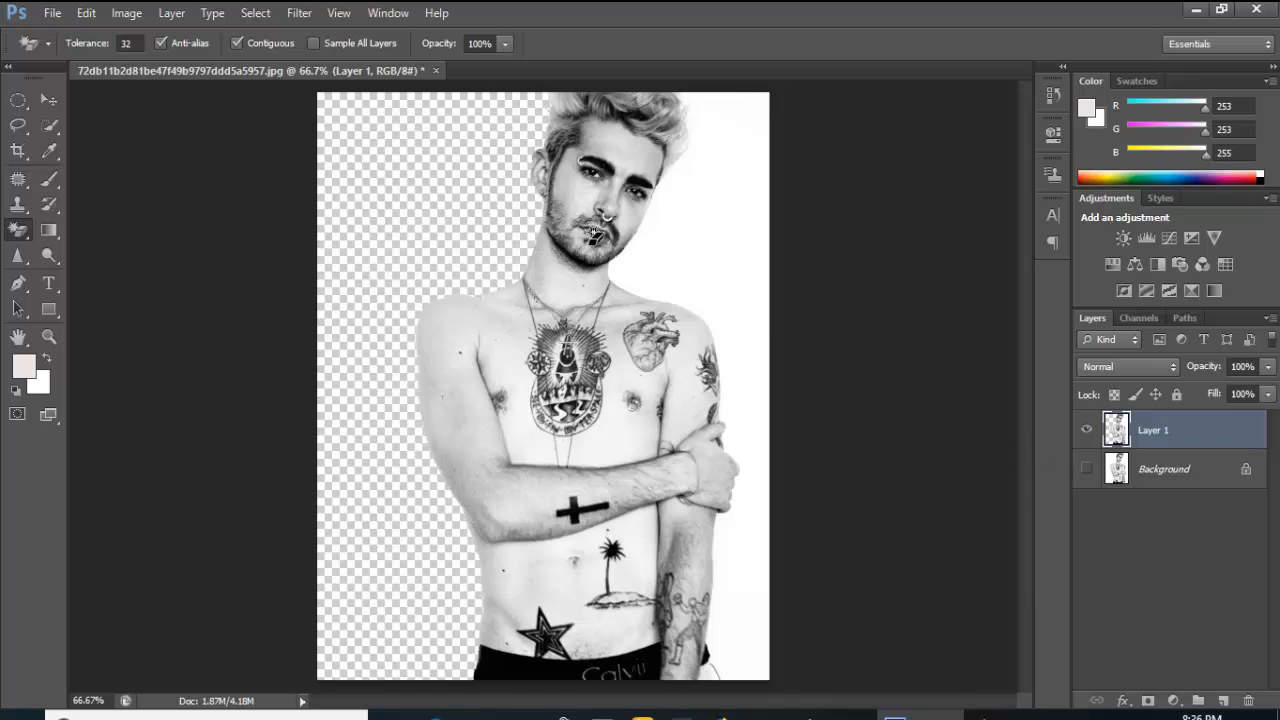
pyautogui.click(679, 230)
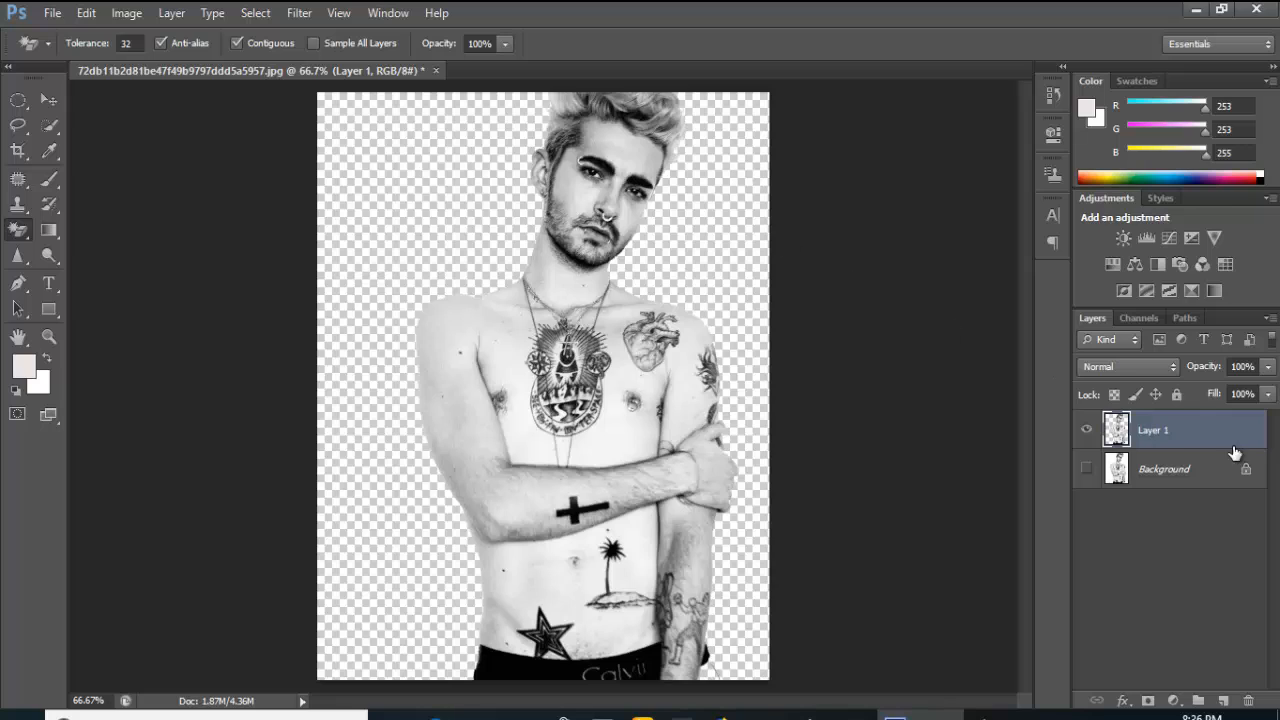
pyautogui.click(1087, 469)
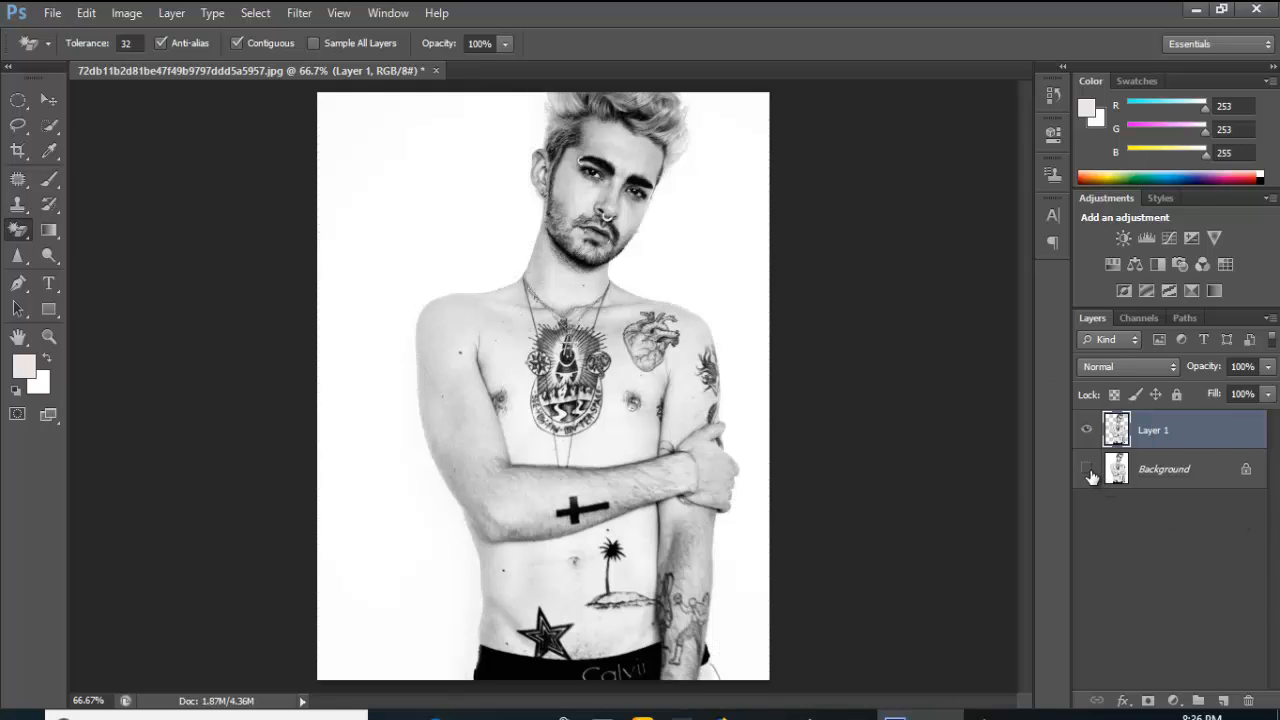
pyautogui.click(1088, 470)
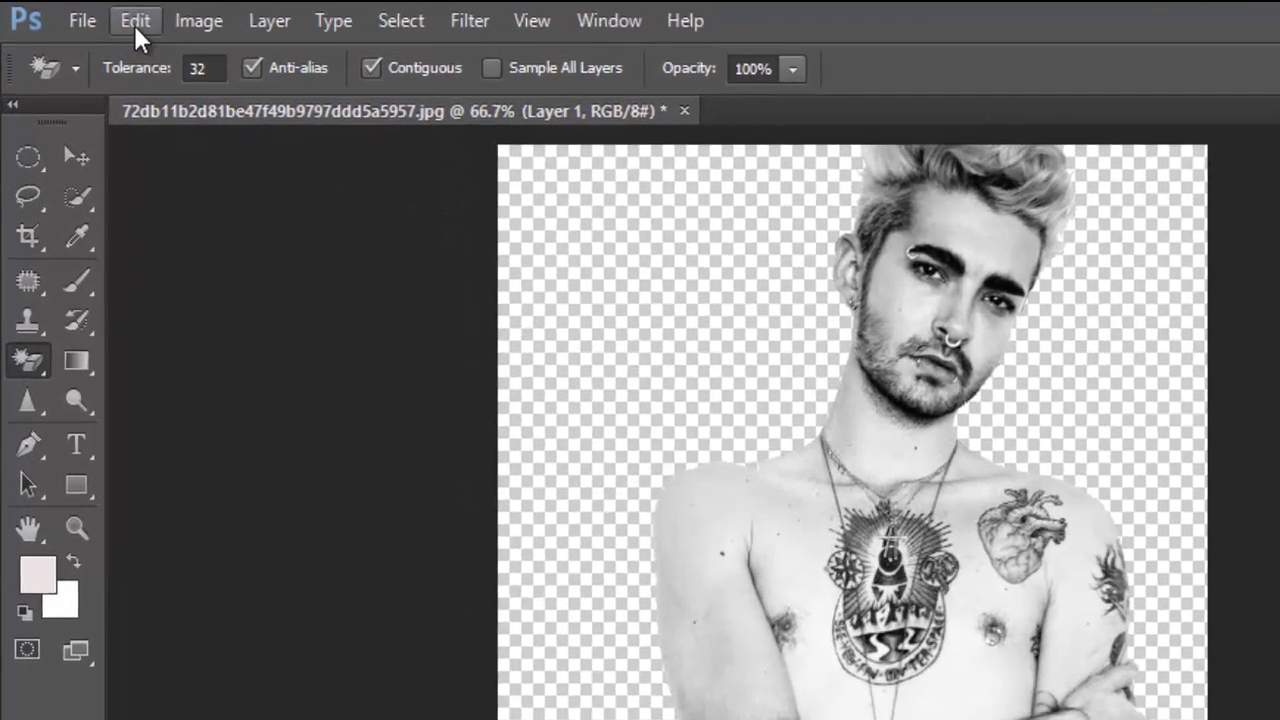
# Step: Start a Puppet Warp on the cut-out man in Layer 1
pyautogui.click(135, 22)
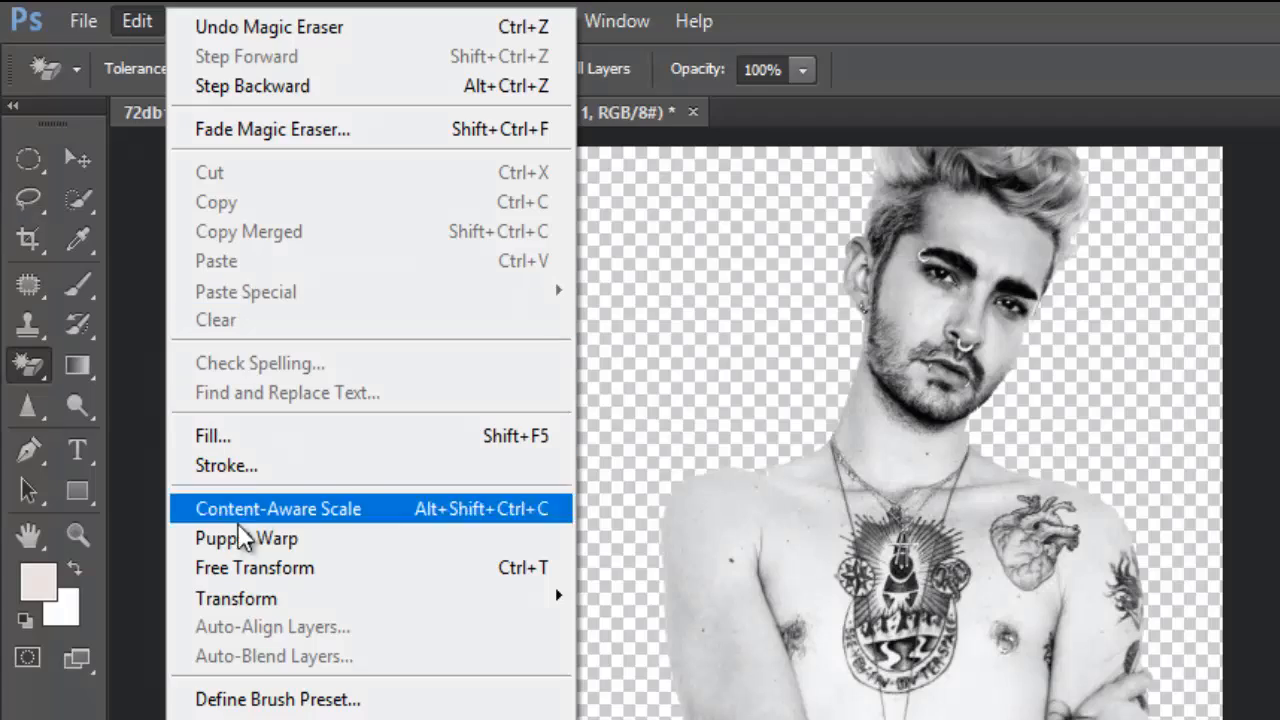
pyautogui.click(296, 534)
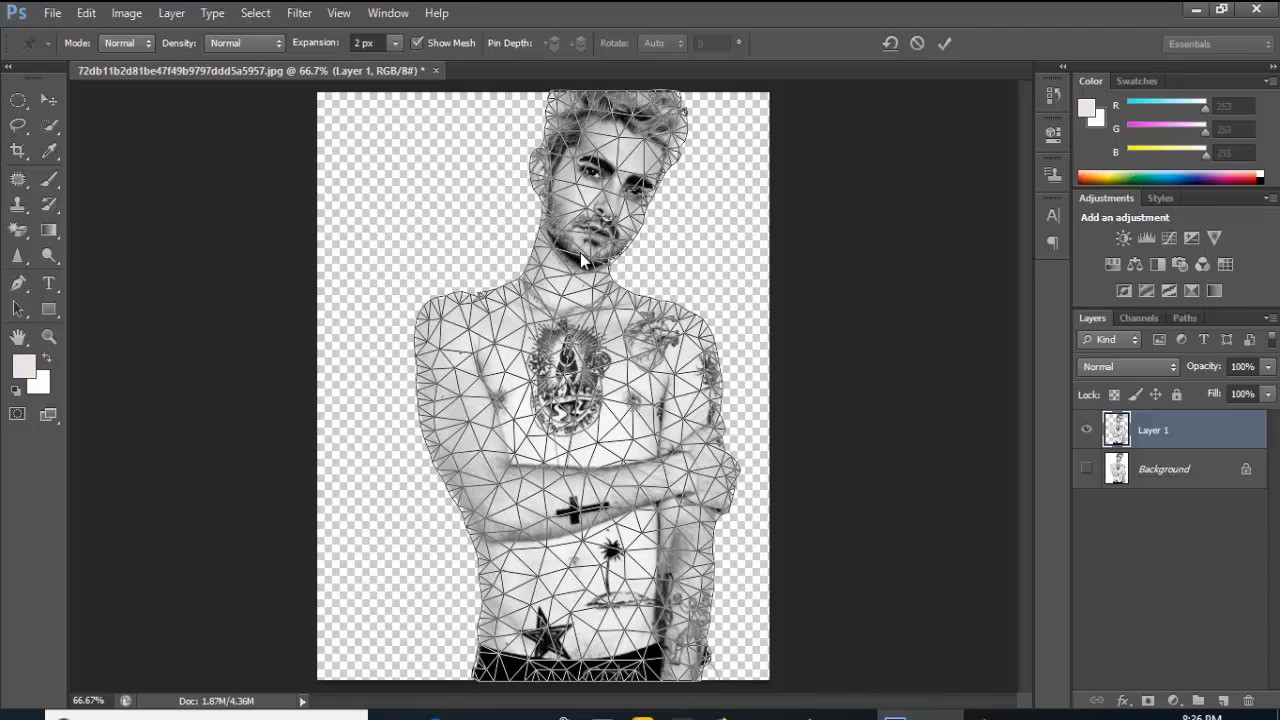
pyautogui.click(583, 242)
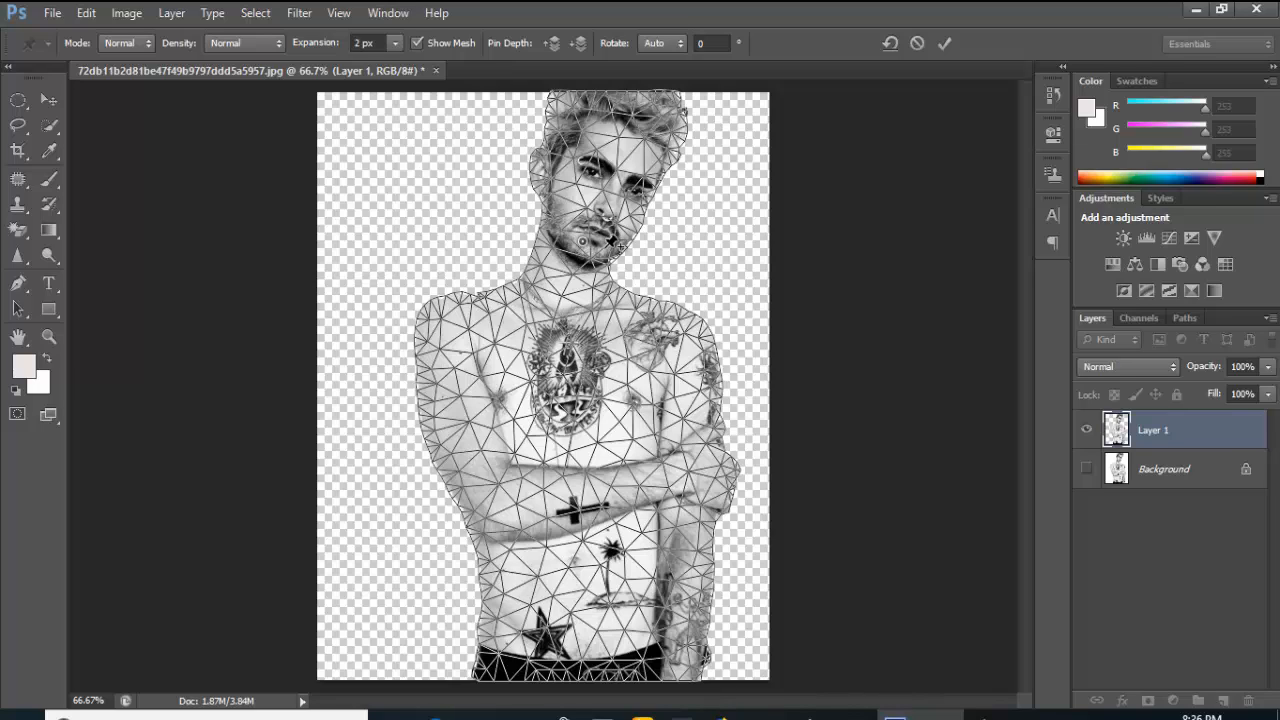
pyautogui.click(598, 248)
pyautogui.rightClick(590, 242)
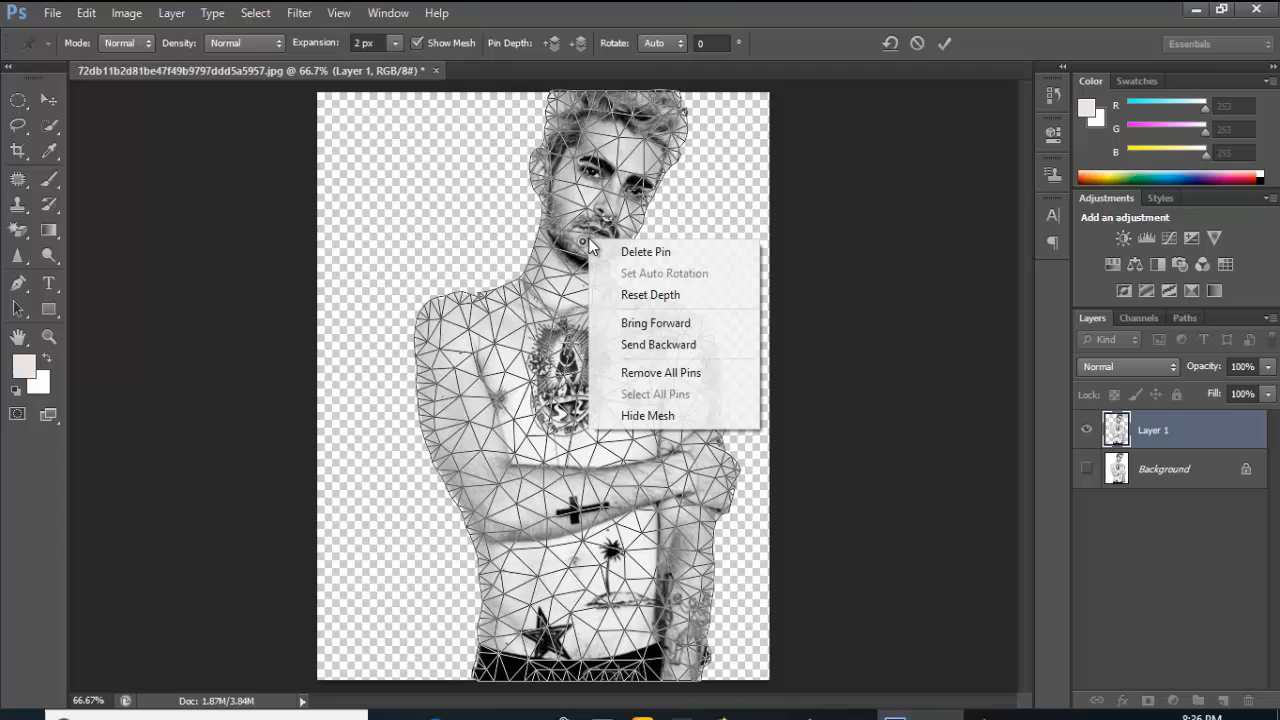
pyautogui.click(664, 374)
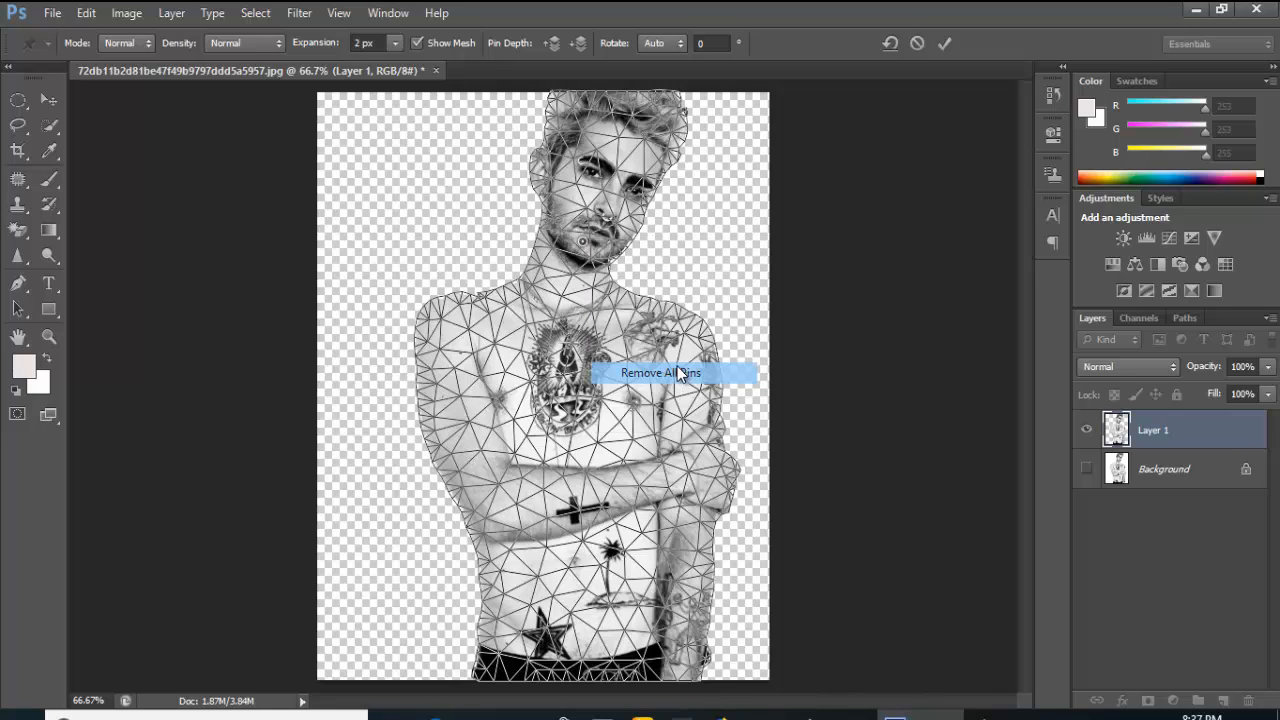
# Step: Pin the neck base at three points, pull a pin in the hair sideways to set the head upright, and apply the warp
pyautogui.click(523, 275)
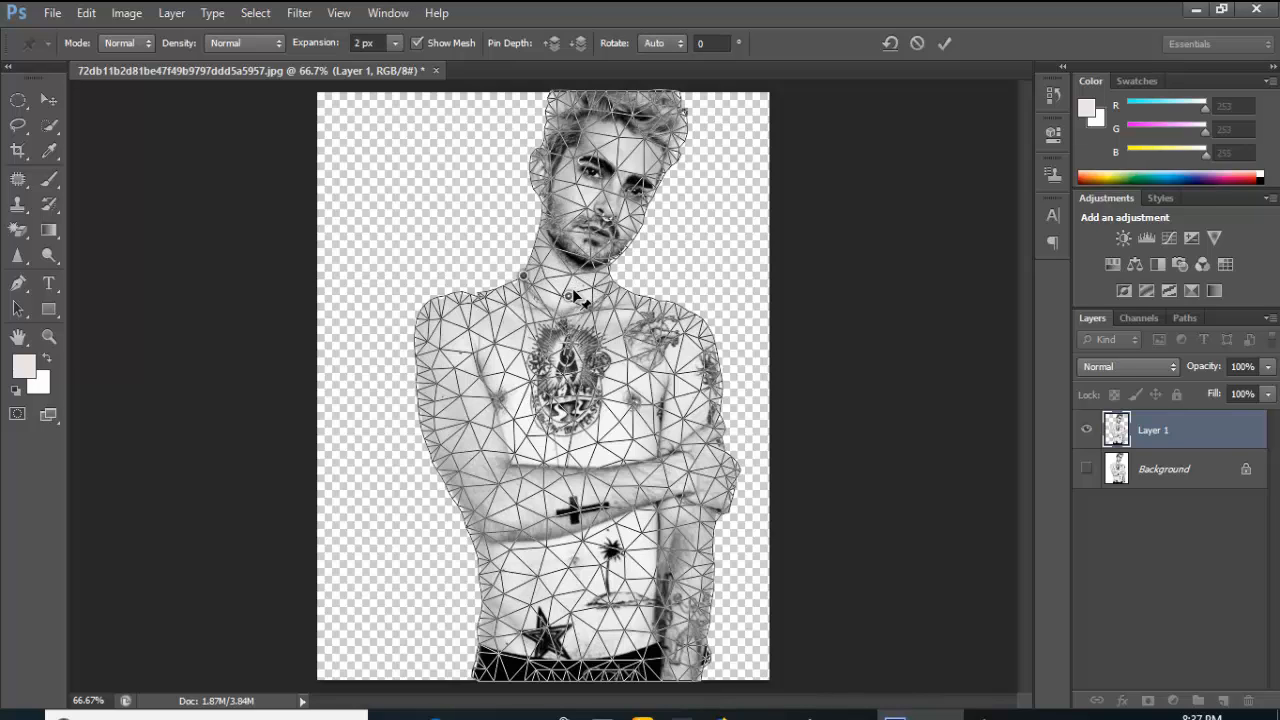
pyautogui.click(613, 290)
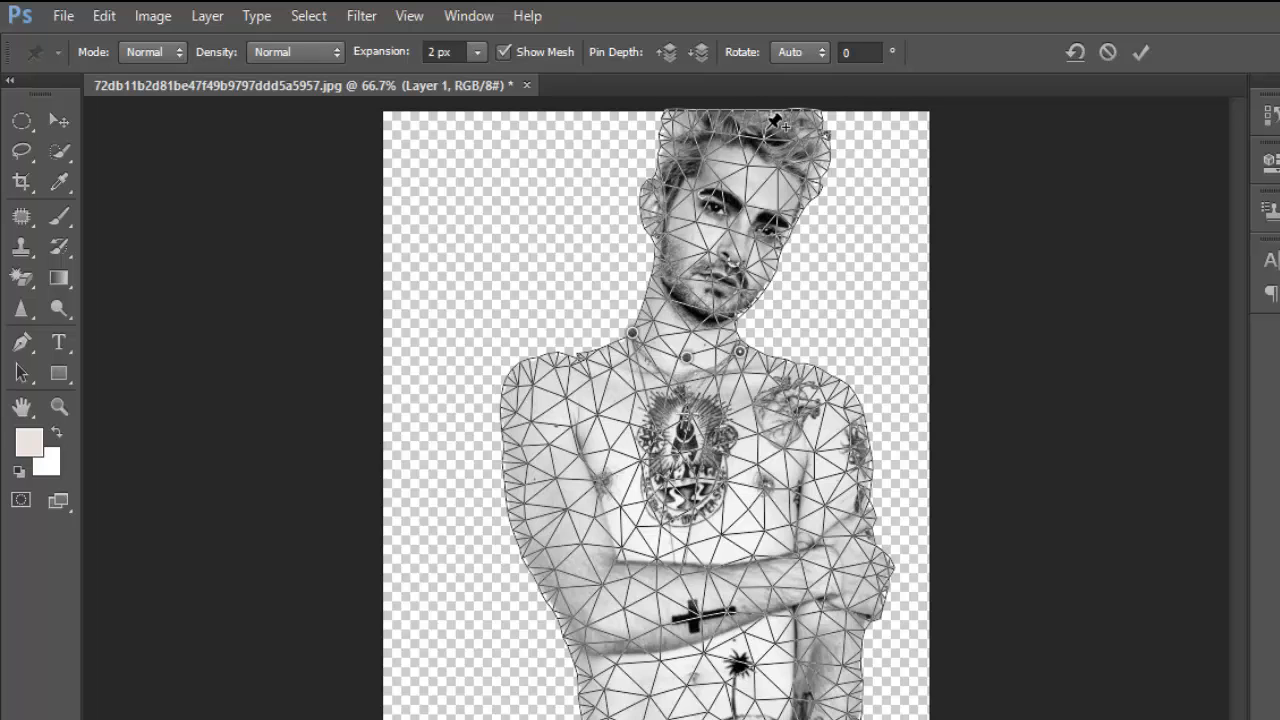
pyautogui.moveTo(775, 120); pyautogui.dragTo(696, 101)
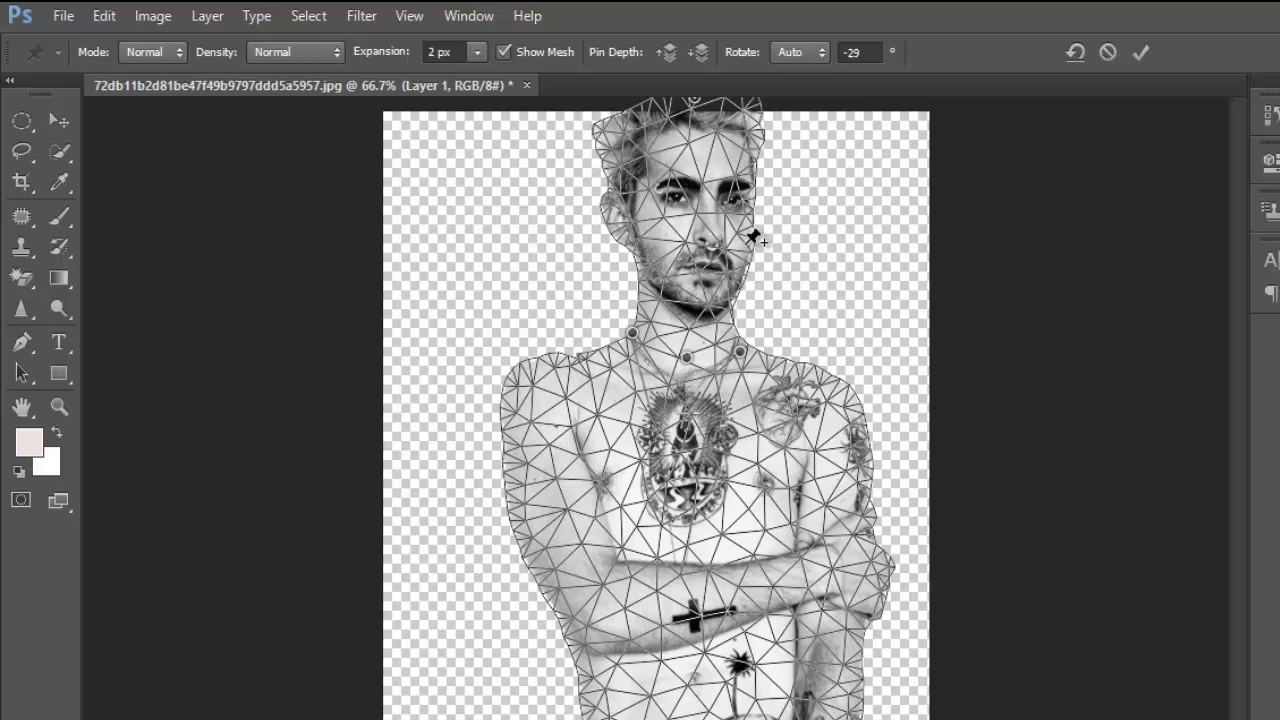
pyautogui.click(1140, 52)
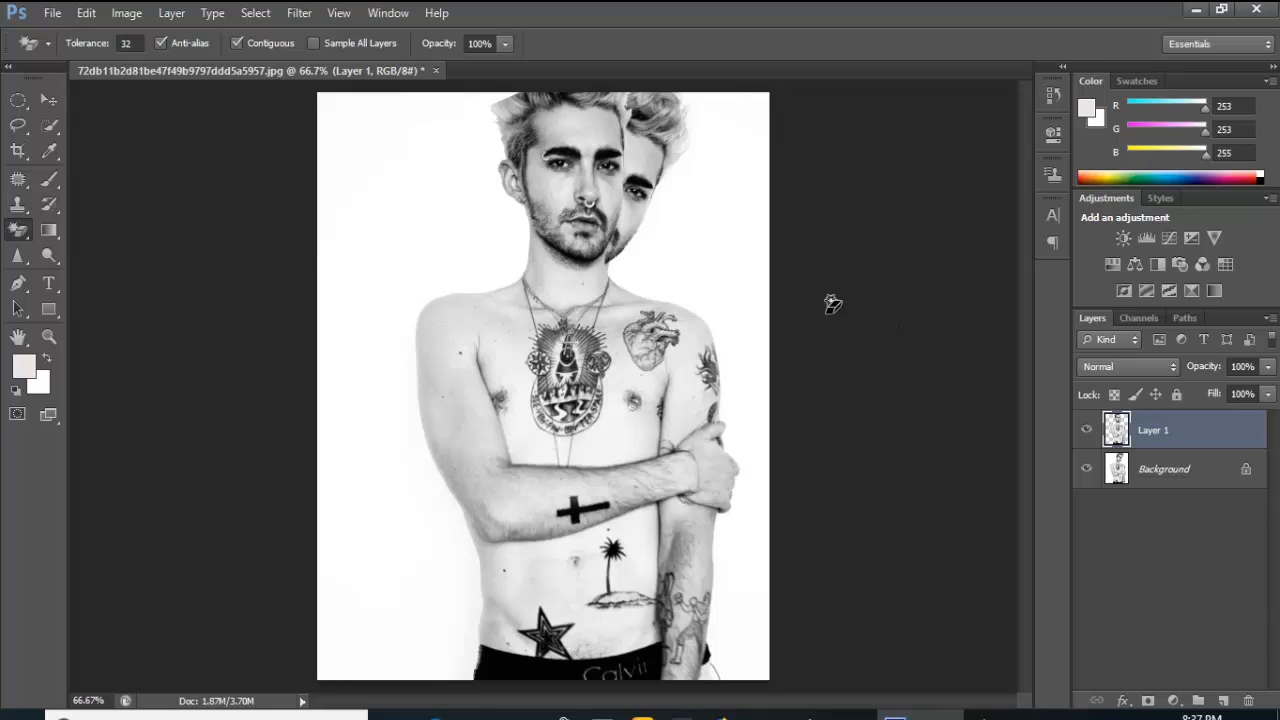
# Step: Switch to the Move tool and hide the Background layer so only the warped cut-out shows
pyautogui.click(46, 102)
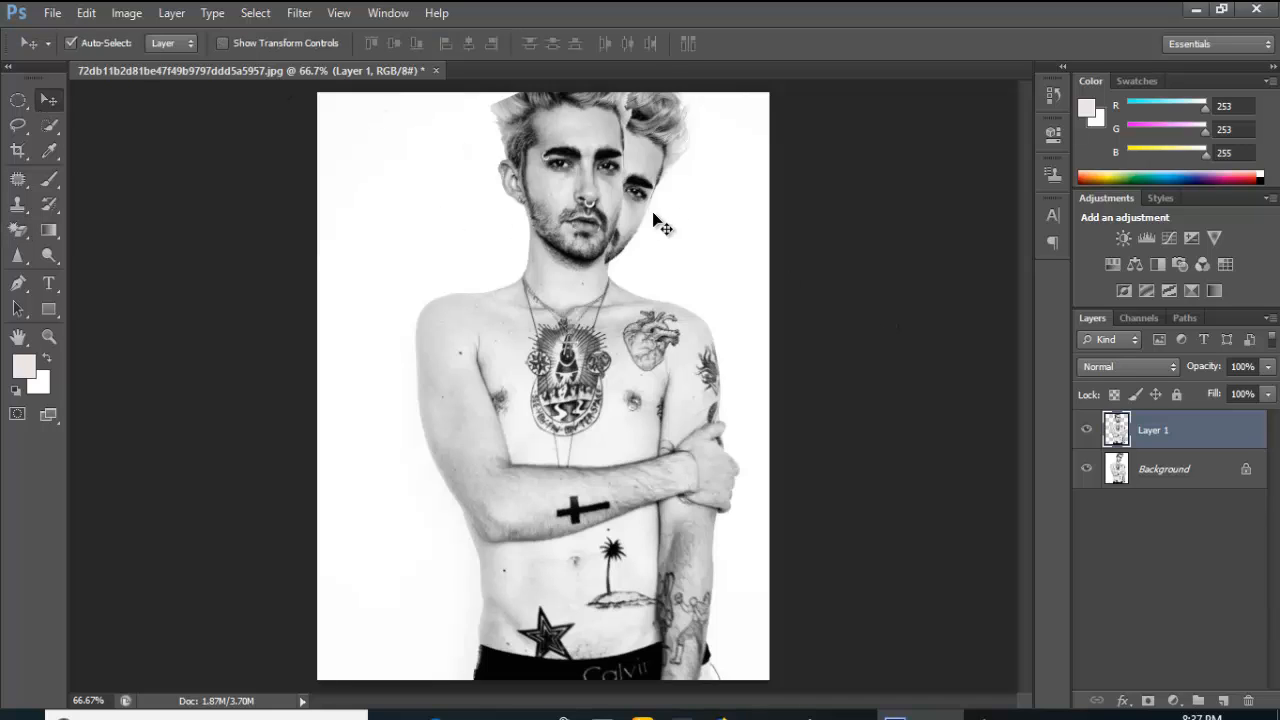
pyautogui.moveTo(648, 201)
pyautogui.mouseDown()
pyautogui.moveTo(699, 207)
pyautogui.moveTo(666, 206)
pyautogui.mouseUp()
pyautogui.click(1086, 469)
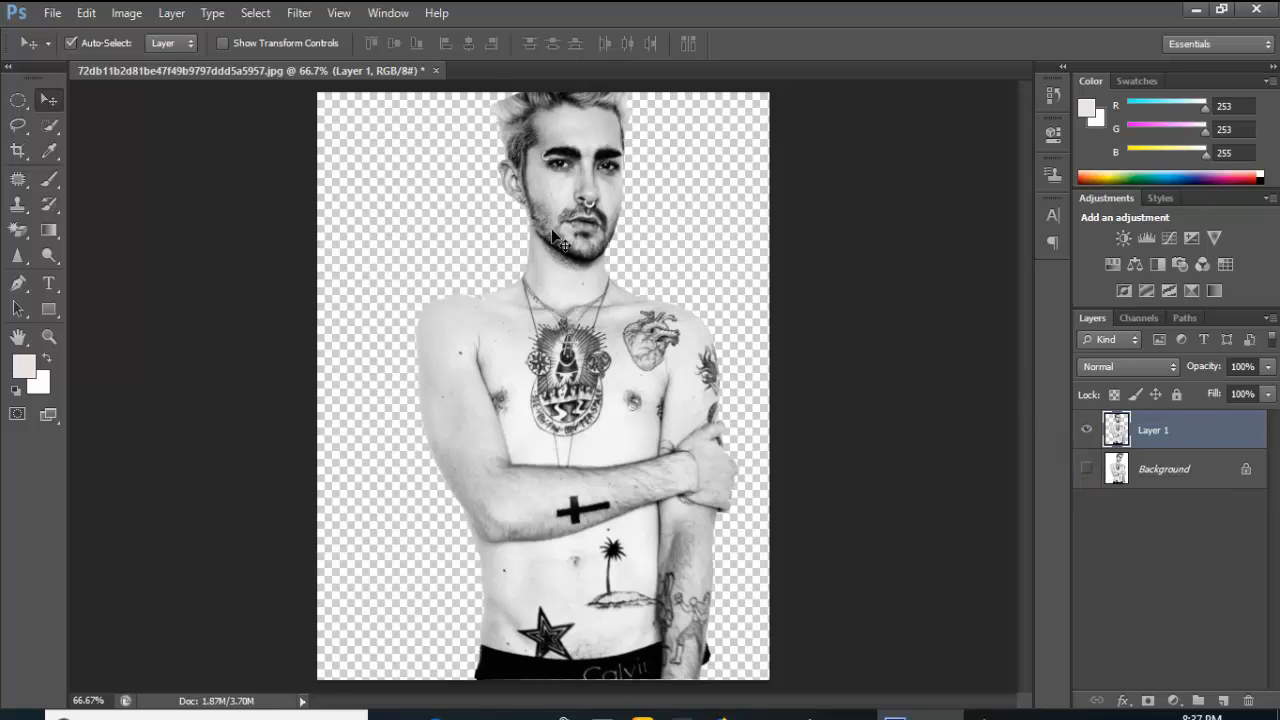
# Step: Create a new 551 x 315 pixel RGB document at 72 pixels/inch with a white background
pyautogui.click(44, 18)
pyautogui.click(67, 37)
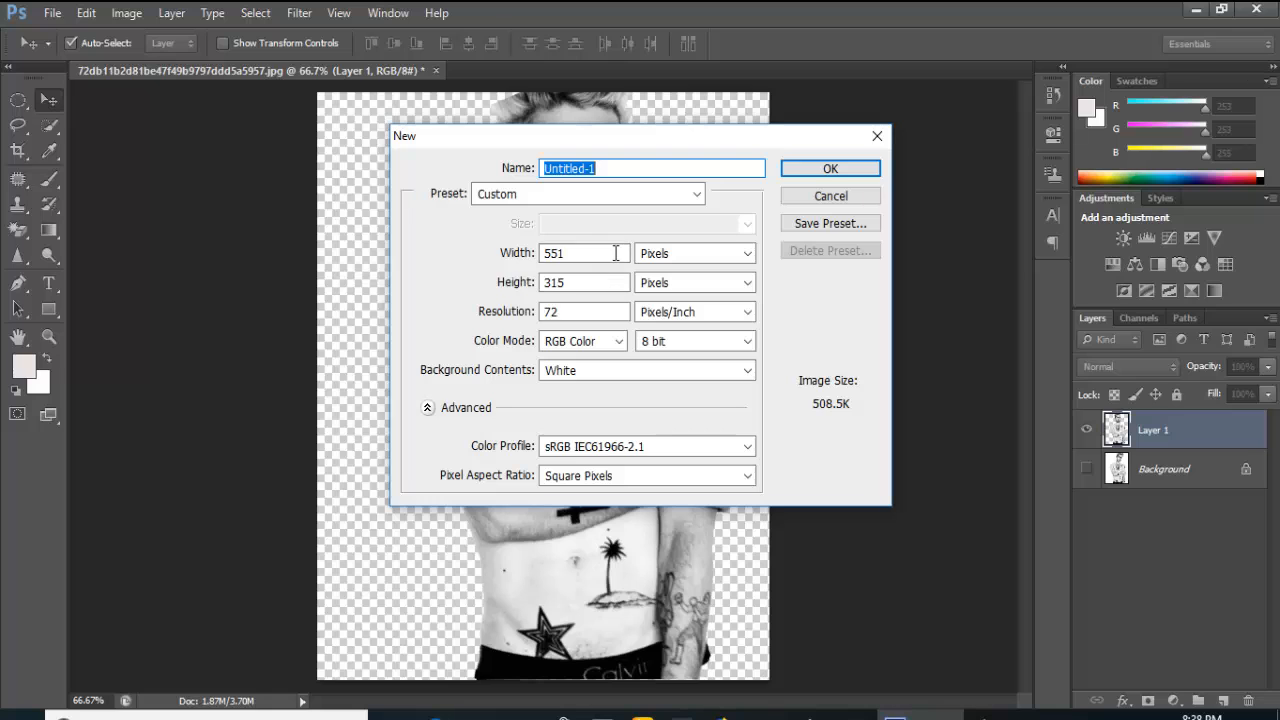
pyautogui.click(810, 172)
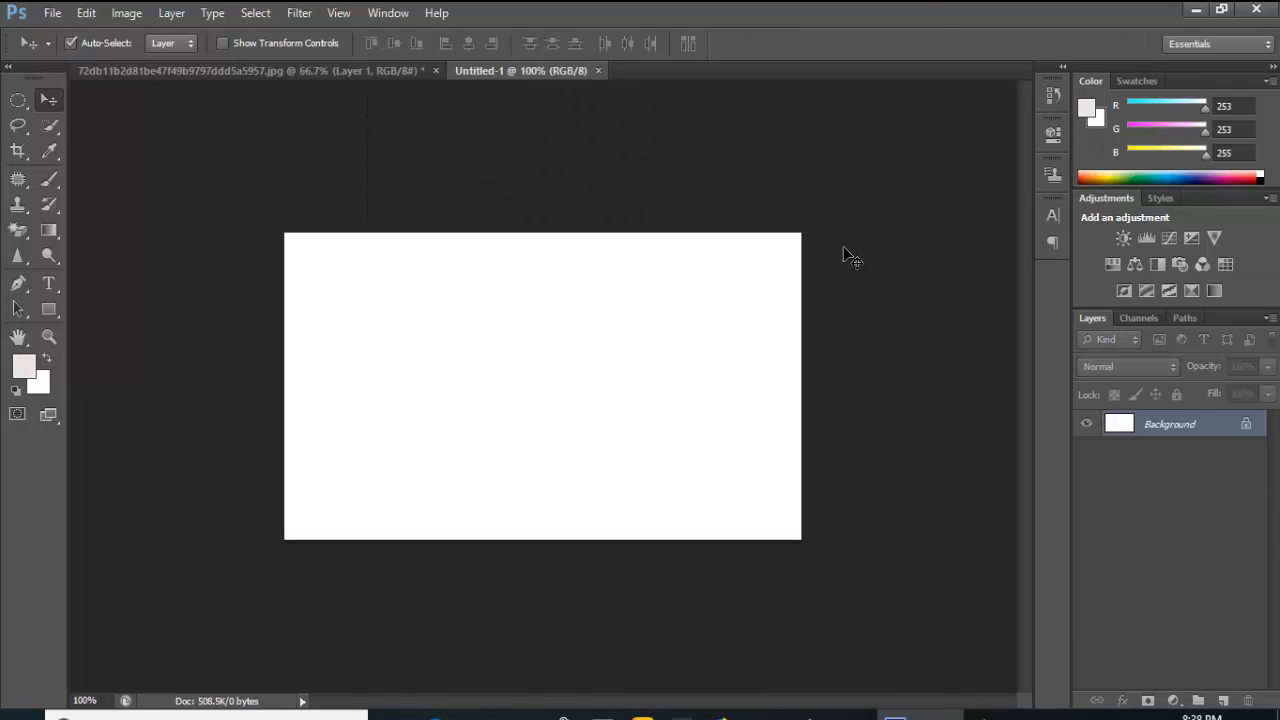
# Step: Place the original photo from the Downloads folder into Untitled-1 and position it at the canvas's left side, at about X 97 px
pyautogui.click(337, 74)
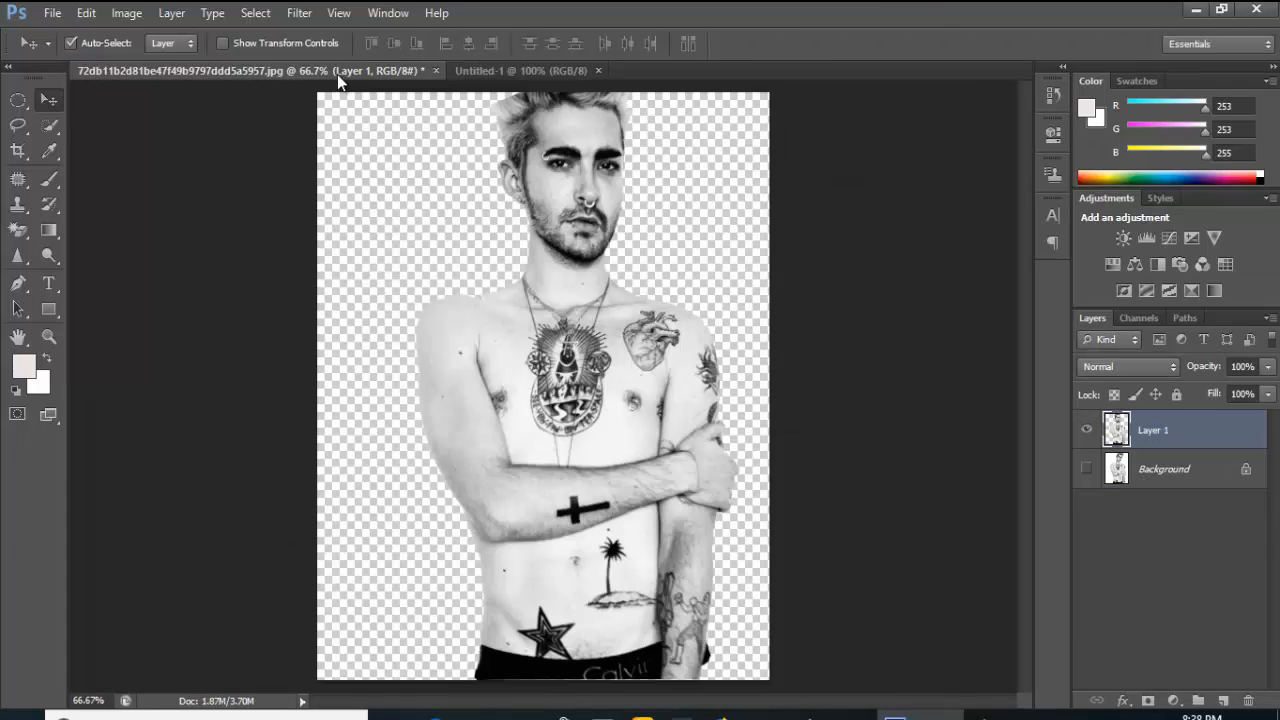
pyautogui.click(500, 715)
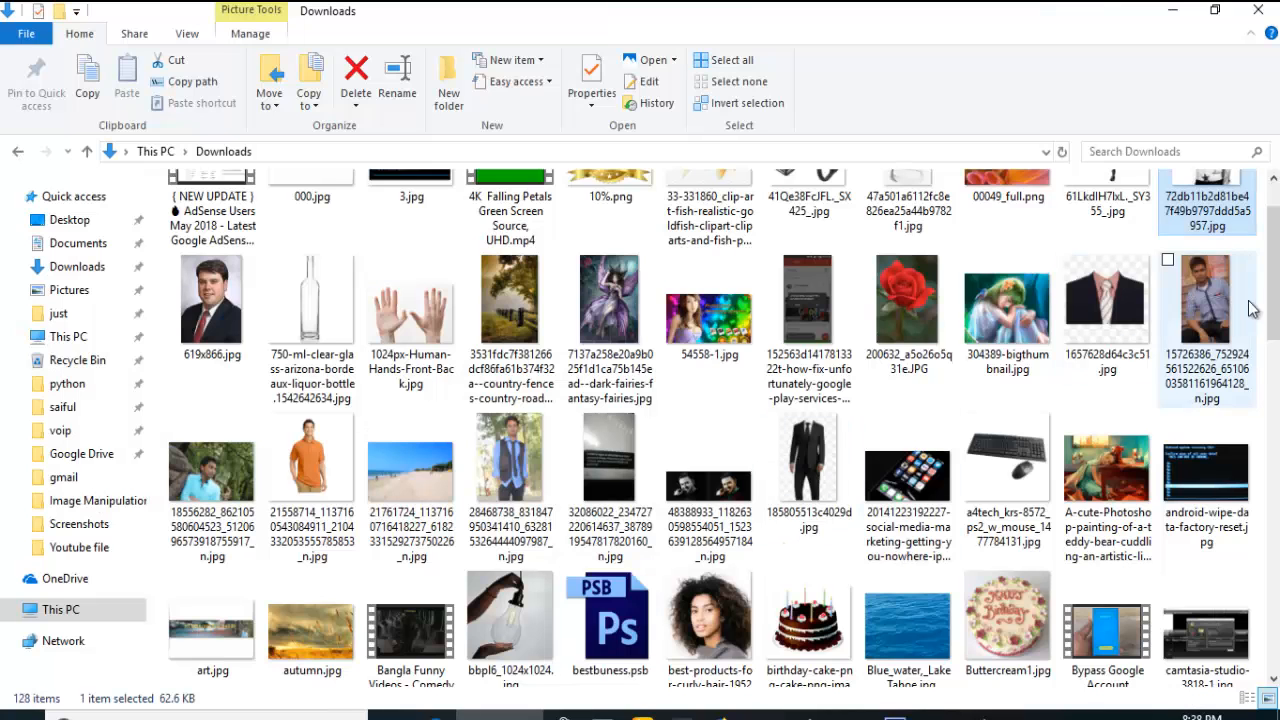
pyautogui.moveTo(1230, 207); pyautogui.dragTo(443, 368)
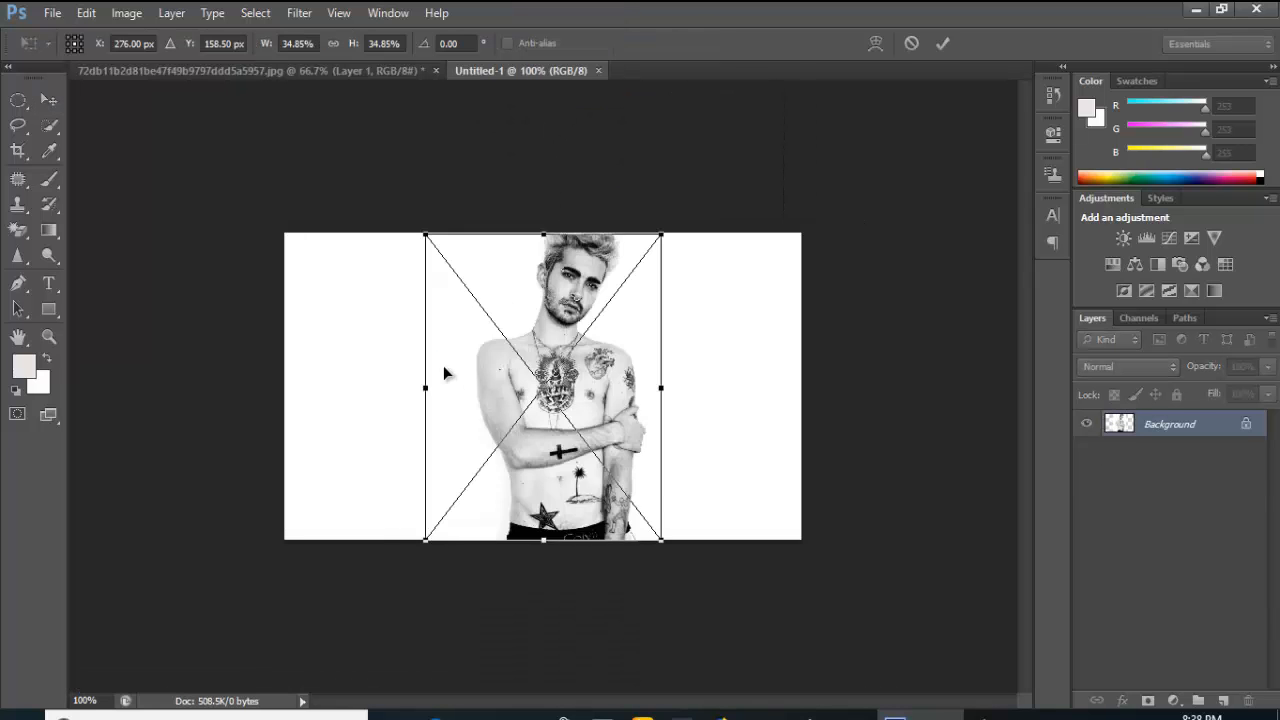
pyautogui.moveTo(590, 400); pyautogui.dragTo(421, 397)
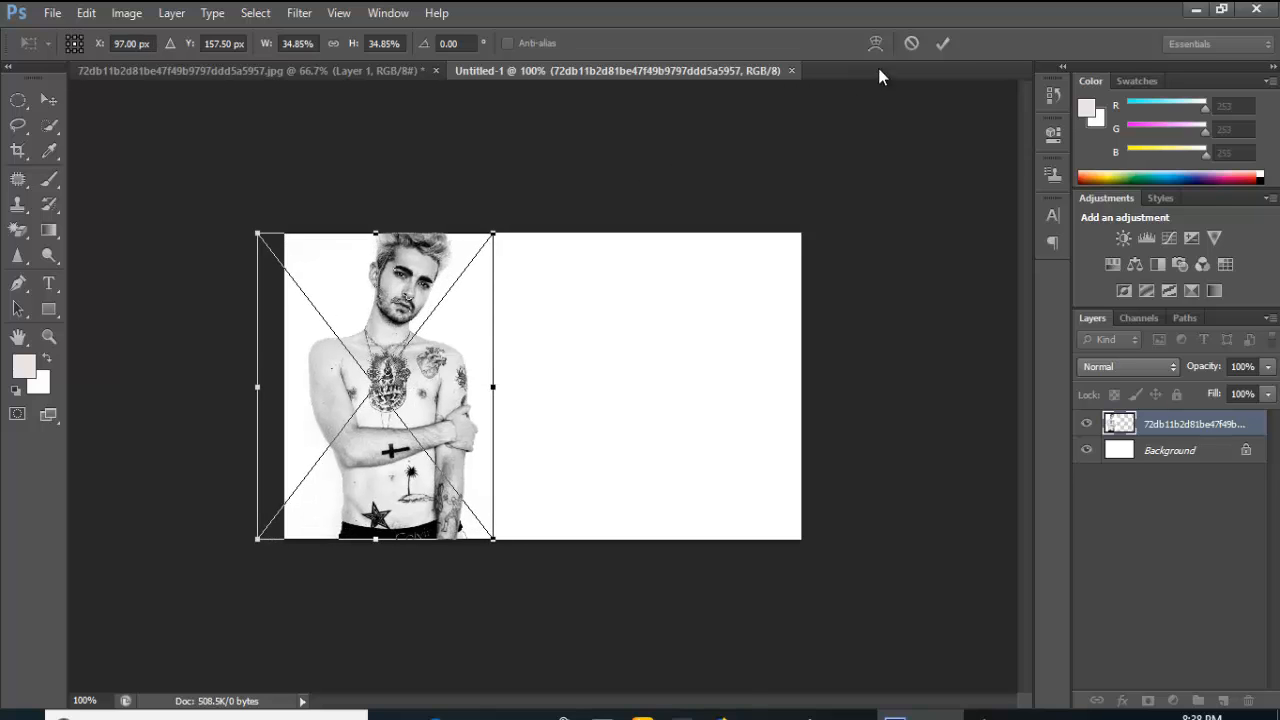
pyautogui.click(938, 47)
# Step: Copy the warped cut-out layer from the photo document into Untitled-1 and convert it to a smart object
pyautogui.click(313, 71)
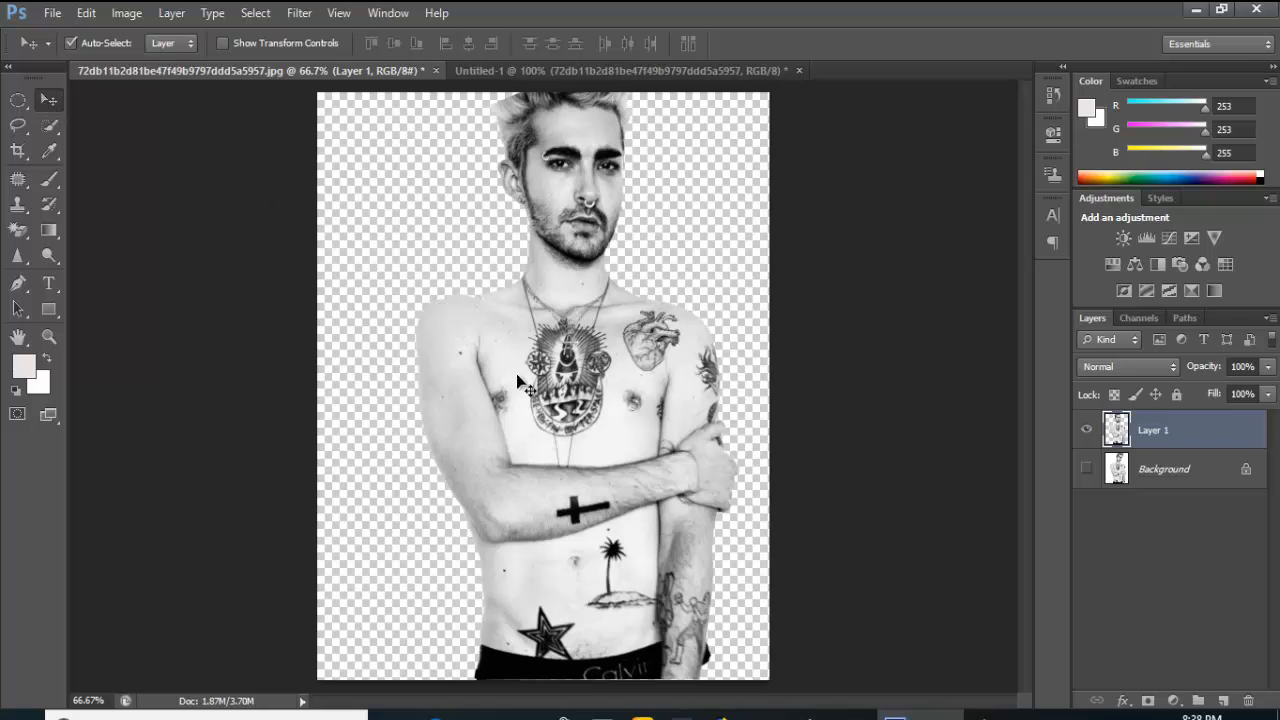
pyautogui.moveTo(529, 303); pyautogui.dragTo(565, 404)
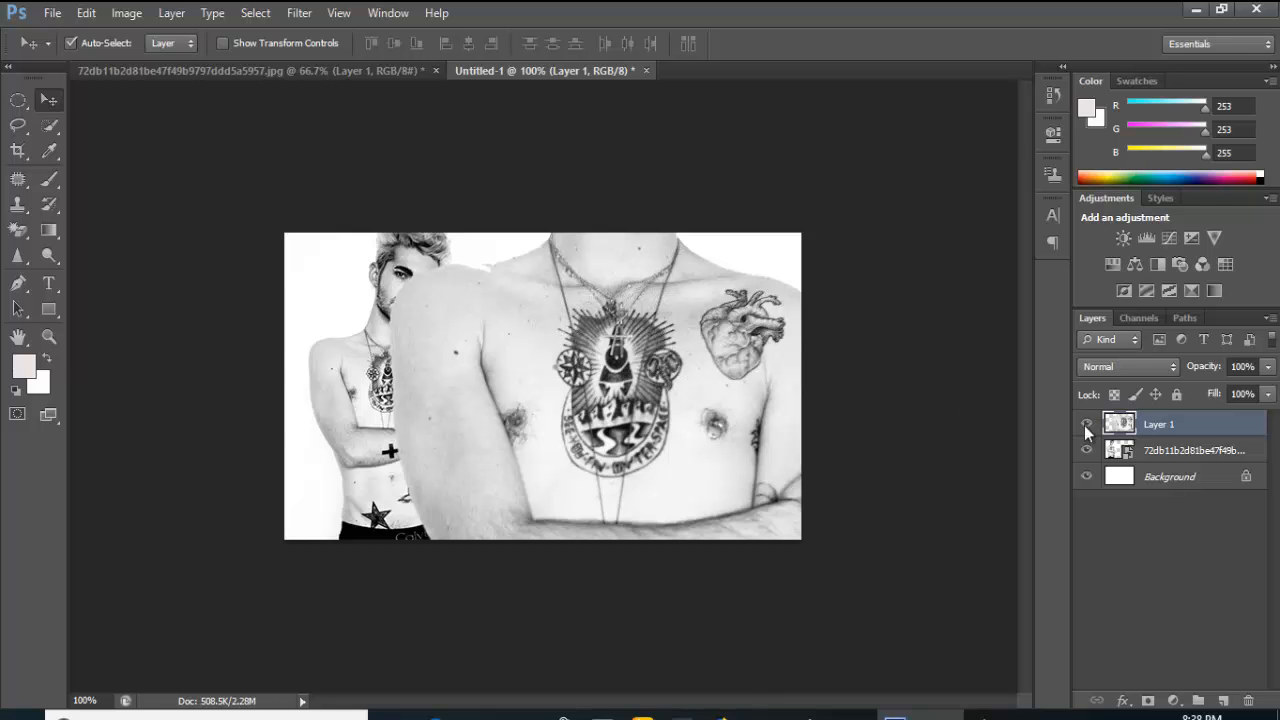
pyautogui.rightClick(1177, 430)
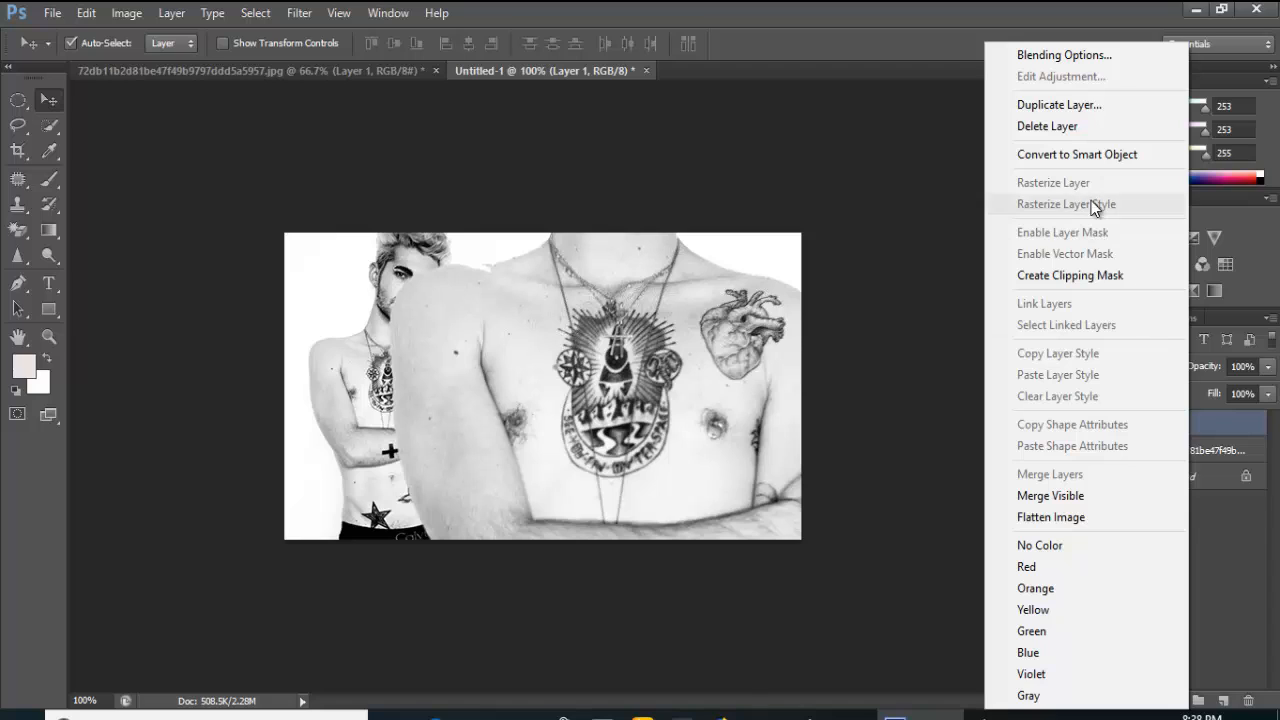
pyautogui.click(1101, 157)
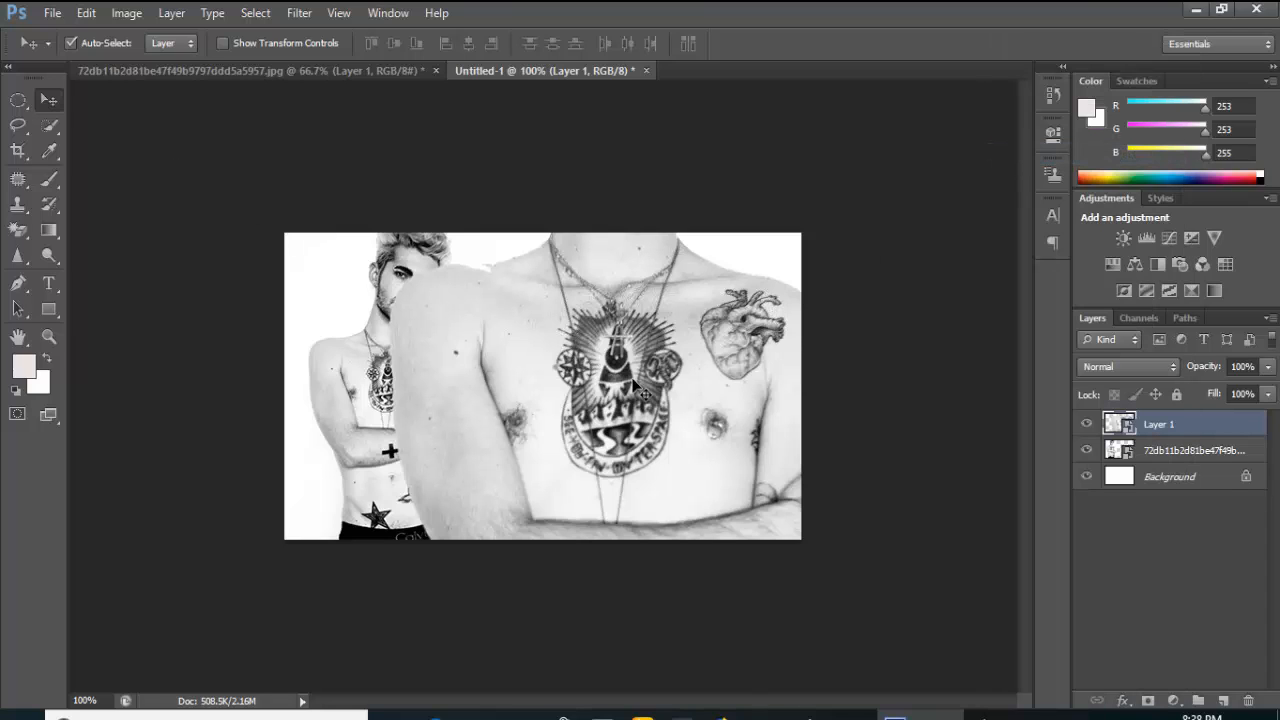
# Step: Free-transform the warped copy to about 43% width and 39% height, moving it beside the original photo
pyautogui.hotkey('ctrl', 't')
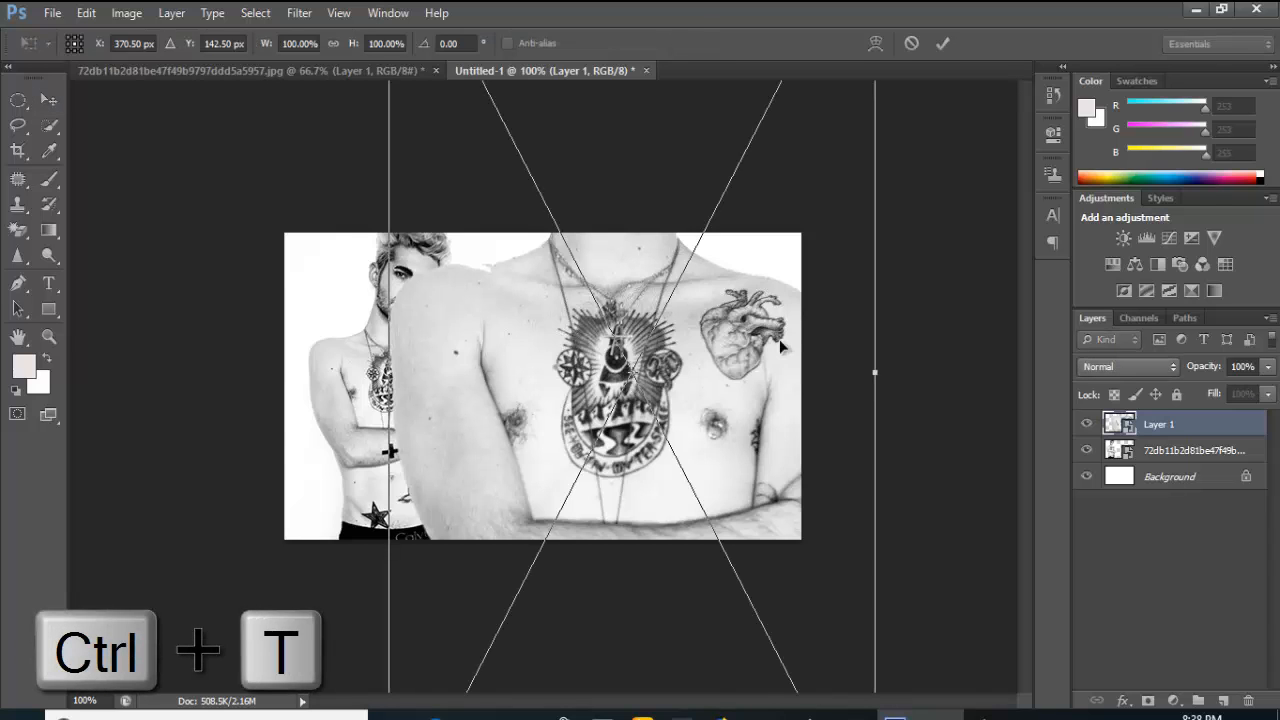
pyautogui.moveTo(868, 397); pyautogui.dragTo(600, 350)
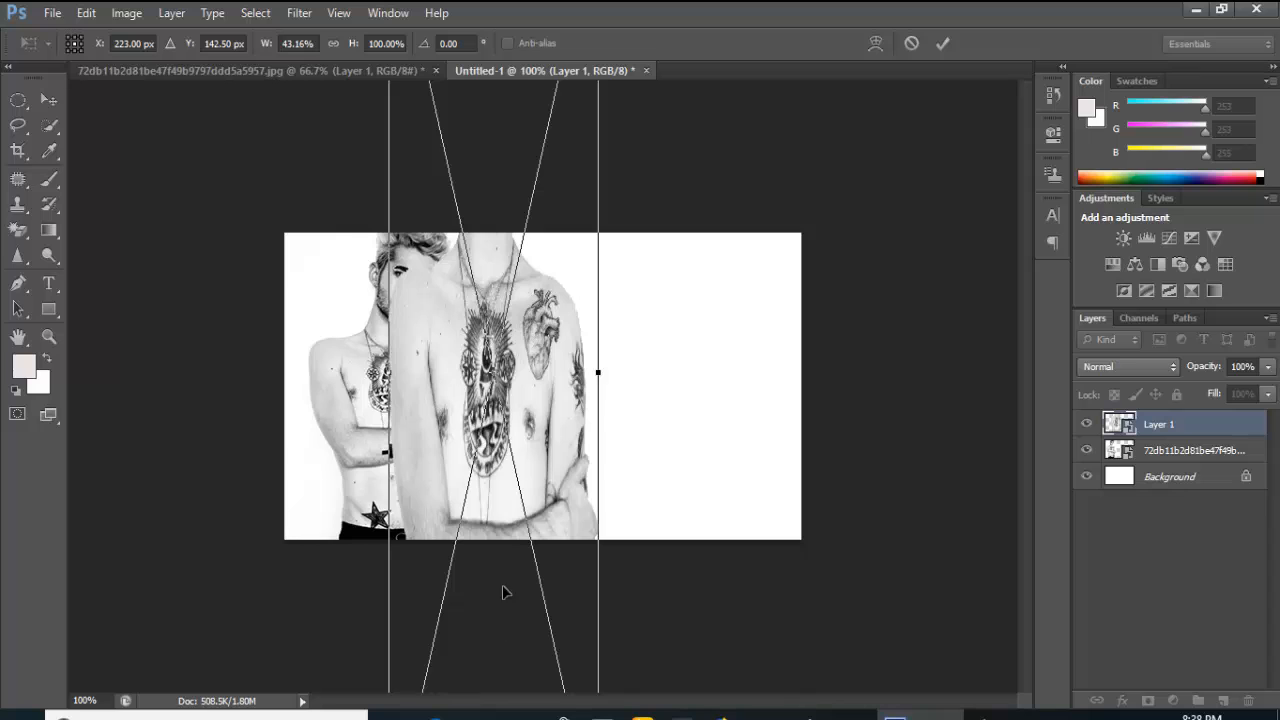
pyautogui.moveTo(503, 588); pyautogui.dragTo(520, 338)
pyautogui.moveTo(514, 583); pyautogui.dragTo(622, 641)
pyautogui.moveTo(614, 114); pyautogui.dragTo(635, 322)
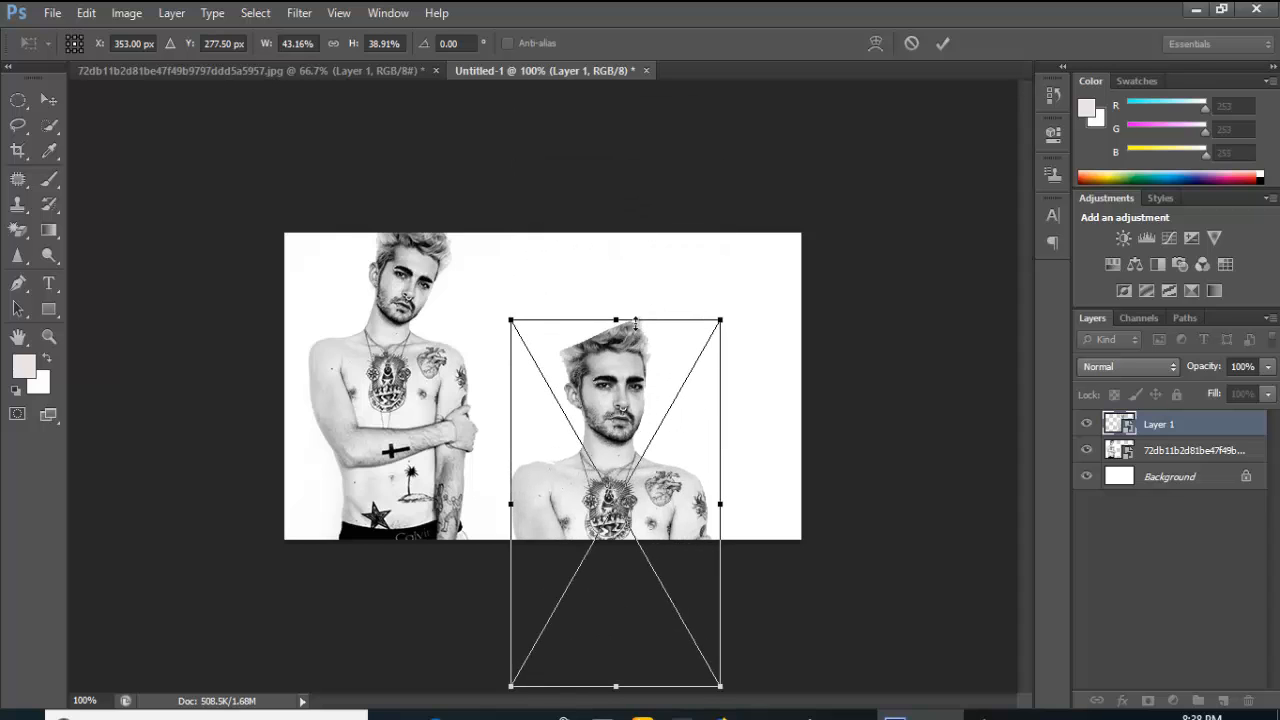
# Step: Shrink the warped copy to about 31% width, fit it to the canvas height beside the original, and apply the transform
pyautogui.moveTo(615, 684); pyautogui.dragTo(620, 591)
pyautogui.moveTo(634, 437); pyautogui.dragTo(638, 373)
pyautogui.moveTo(547, 392); pyautogui.dragTo(607, 390)
pyautogui.moveTo(659, 240)
pyautogui.mouseDown()
pyautogui.moveTo(656, 207)
pyautogui.moveTo(657, 227)
pyautogui.mouseUp()
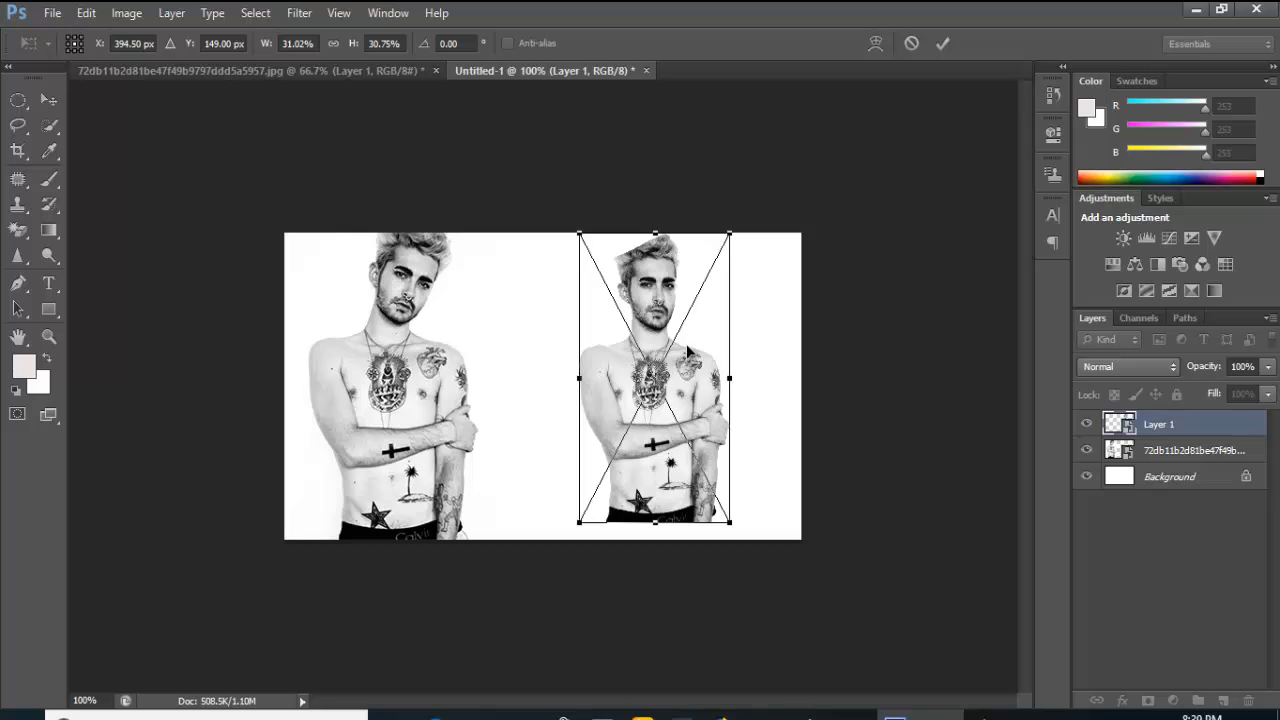
pyautogui.moveTo(687, 350); pyautogui.dragTo(665, 350)
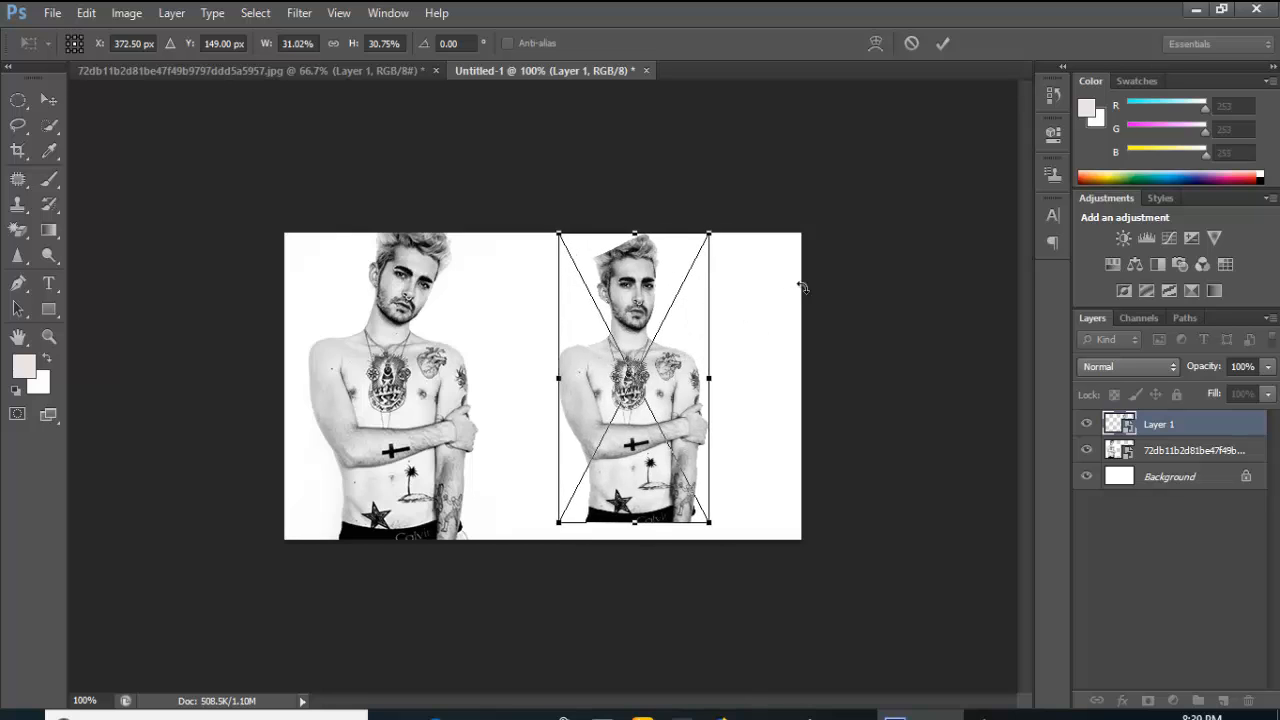
pyautogui.moveTo(636, 522); pyautogui.dragTo(636, 539)
pyautogui.click(944, 44)
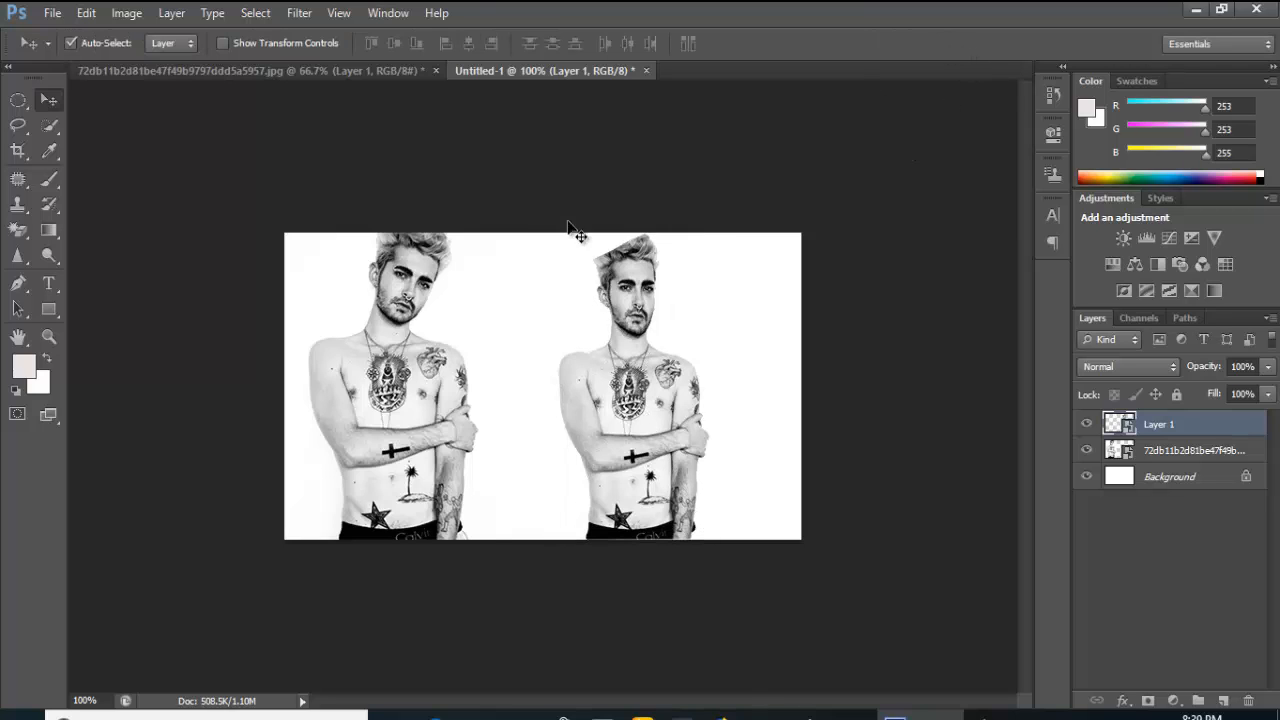